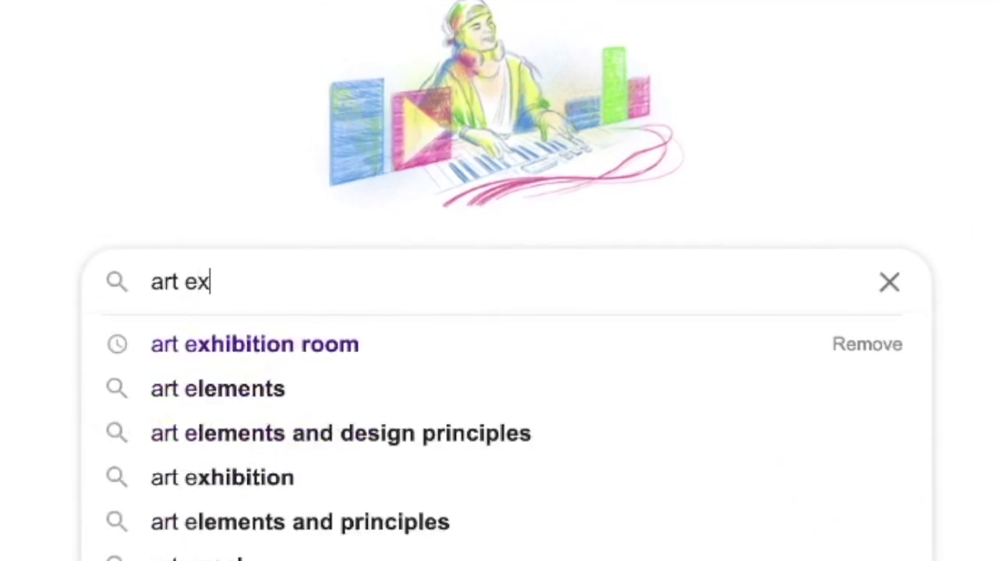
Pick the 'art exhibition' suggestion and run that Google search
{"action": "key", "text": "Down"}
{"action": "key", "text": "Down"}
{"action": "key", "text": "Escape"}
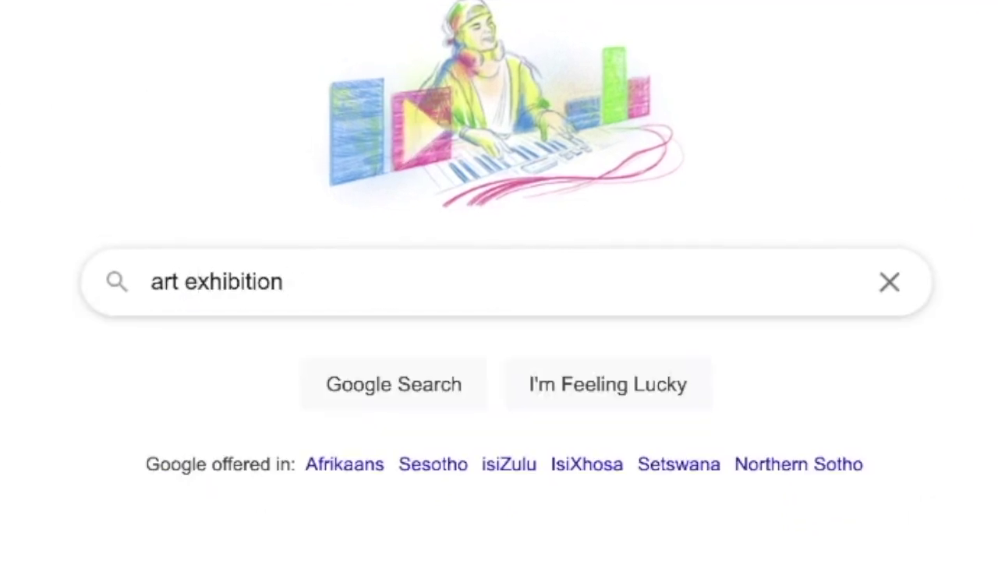
{"action": "key", "text": "Return"}
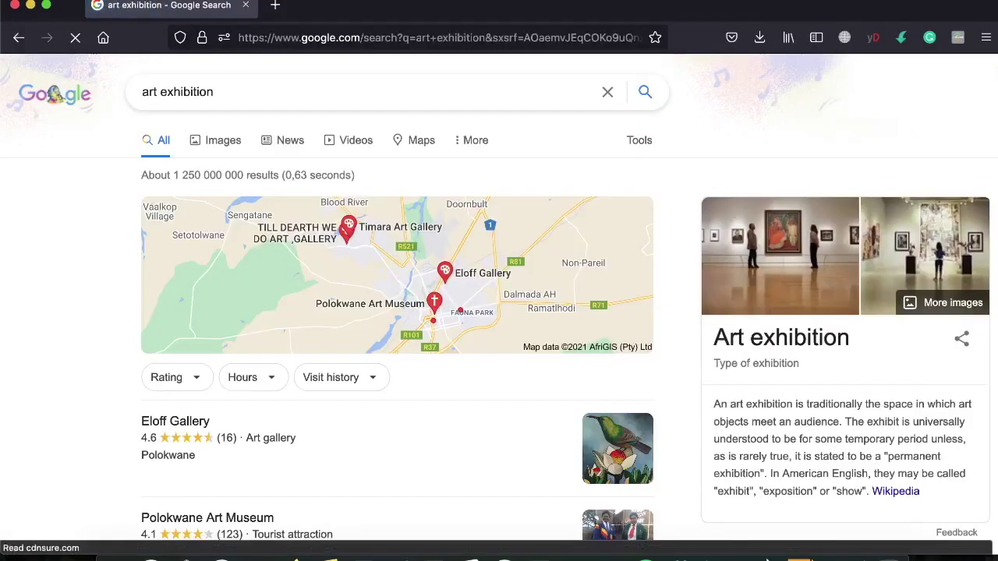
{"action": "scroll", "coordinate": [636, 364], "scroll_direction": "down", "scroll_amount": 3}
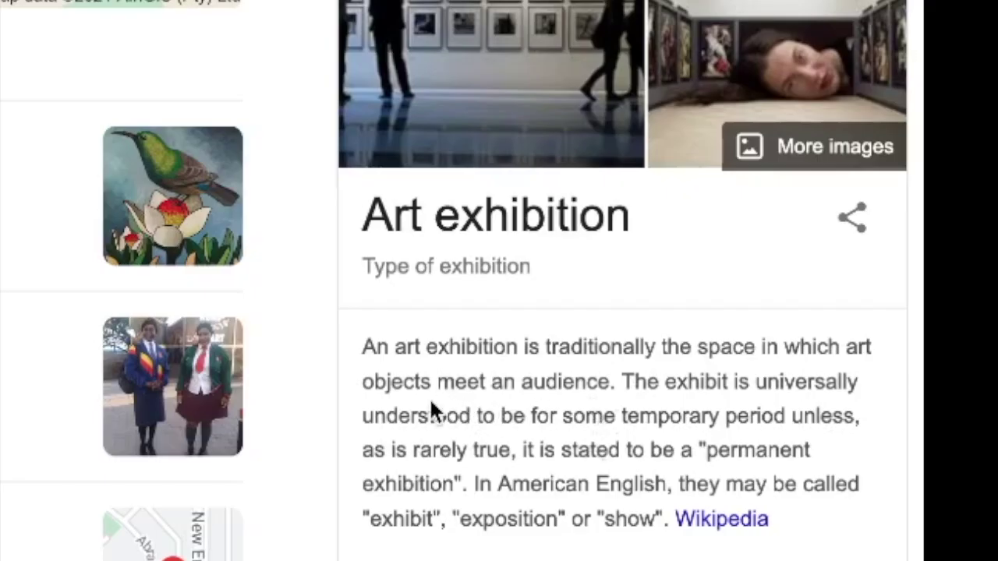
{"action": "scroll", "coordinate": [431, 413], "scroll_direction": "down", "scroll_amount": 1}
{"action": "scroll", "coordinate": [431, 403], "scroll_direction": "down", "scroll_amount": 1}
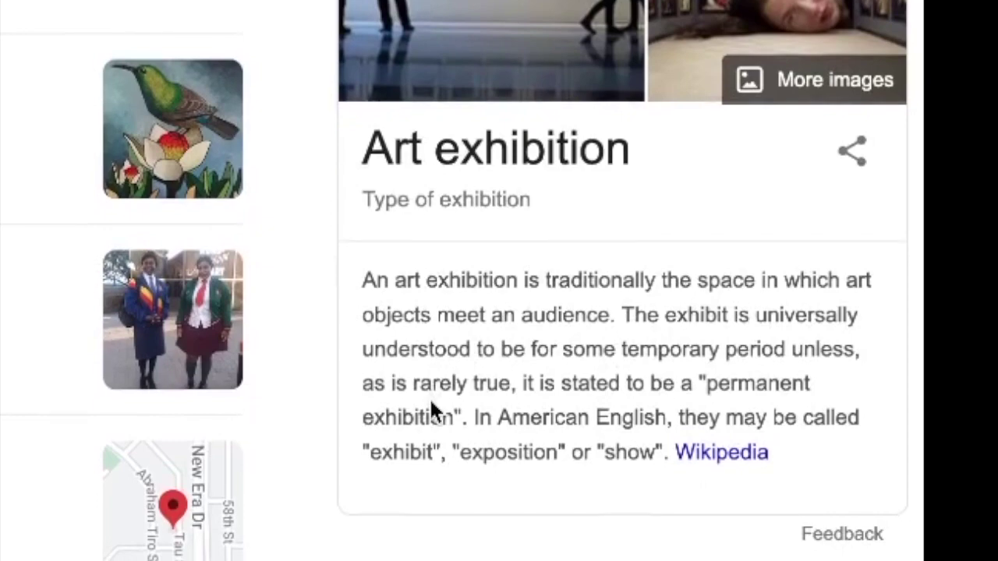
{"action": "scroll", "coordinate": [431, 403], "scroll_direction": "down", "scroll_amount": 1}
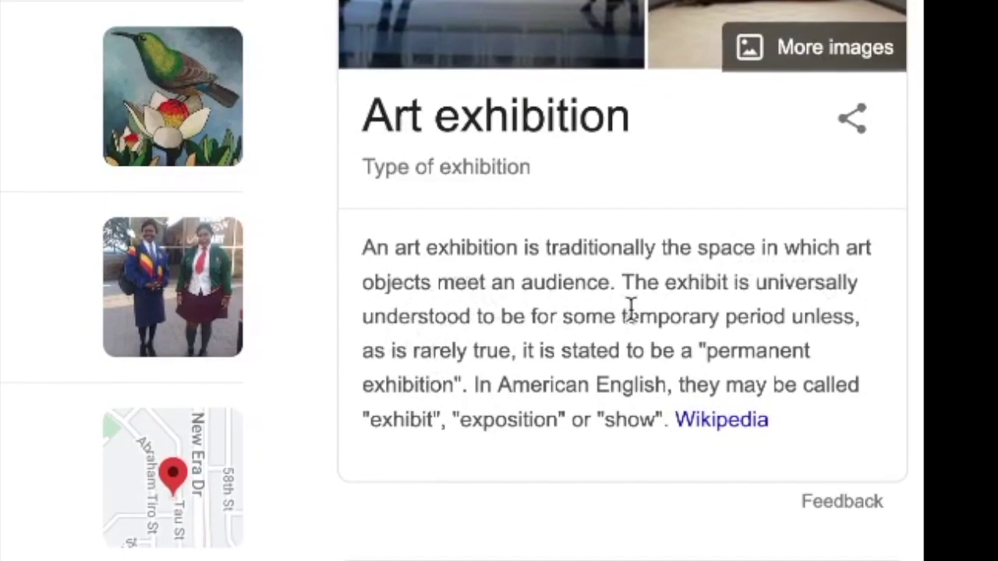
{"action": "scroll", "coordinate": [629, 308], "scroll_direction": "down", "scroll_amount": 1}
{"action": "scroll", "coordinate": [561, 299], "scroll_direction": "down", "scroll_amount": 1}
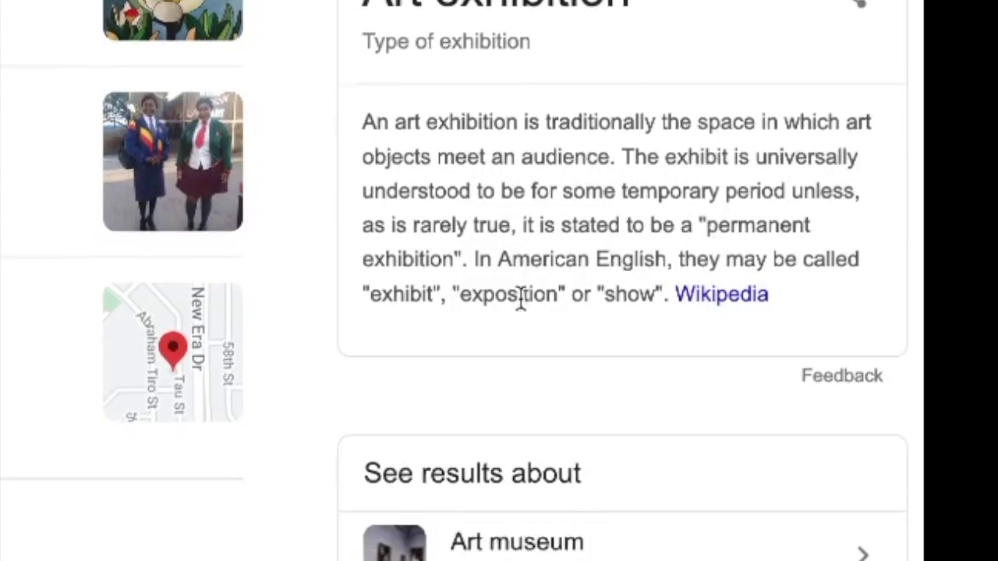
{"action": "scroll", "coordinate": [619, 283], "scroll_direction": "down", "scroll_amount": 1}
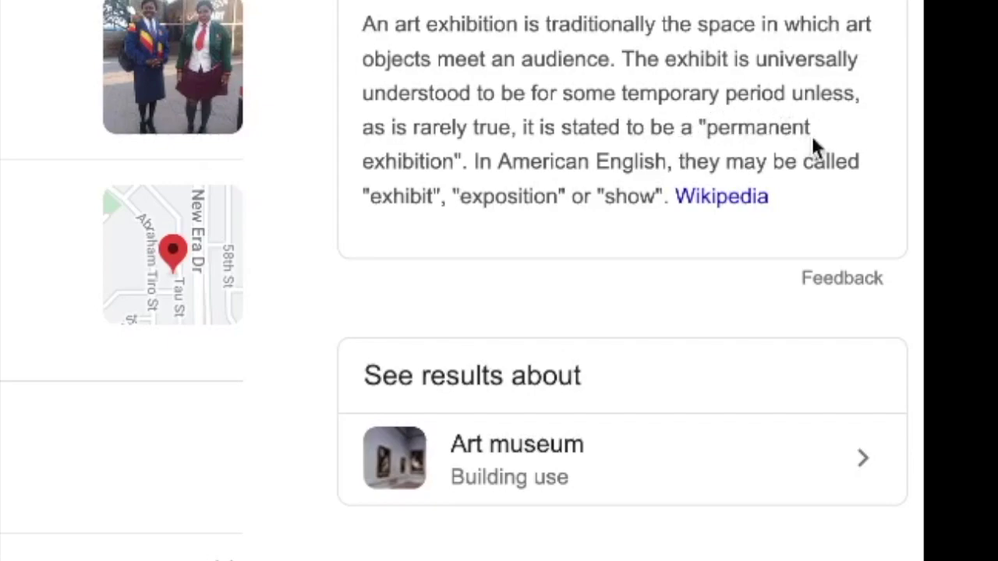
{"action": "scroll", "coordinate": [776, 252], "scroll_direction": "down", "scroll_amount": 1}
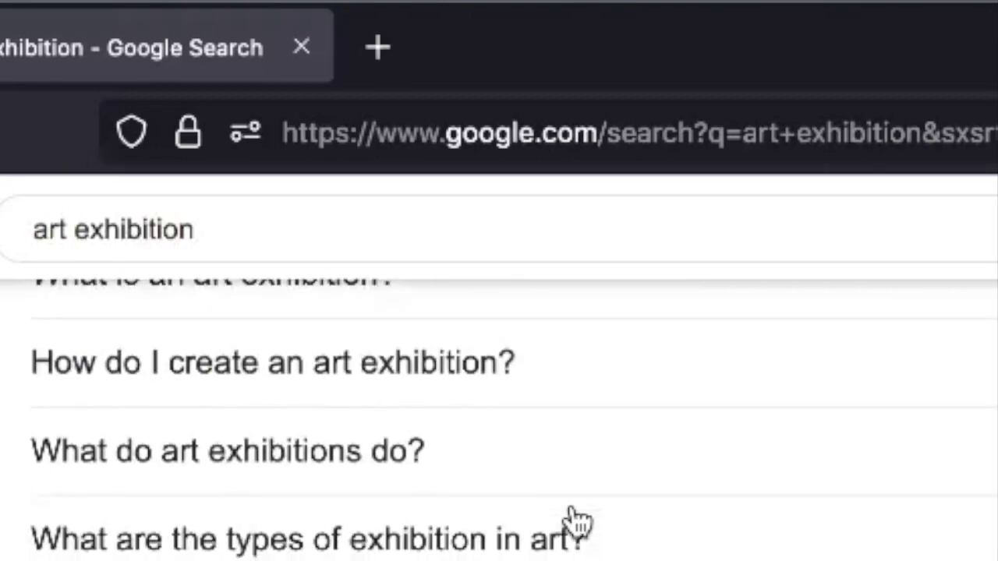
Replace the query with 'unity' and search for the Unity game engine
{"action": "double_click", "coordinate": [432, 218]}
{"action": "key", "text": "BackSpace"}
{"action": "key", "text": "BackSpace"}
{"action": "type", "text": "unity"}
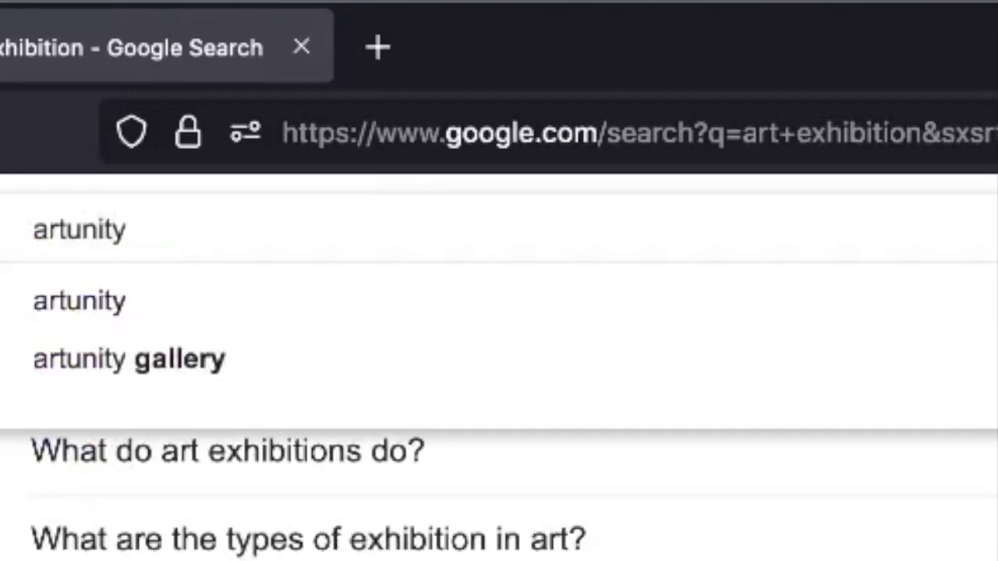
{"action": "key", "text": "super+a"}
{"action": "type", "text": "unity"}
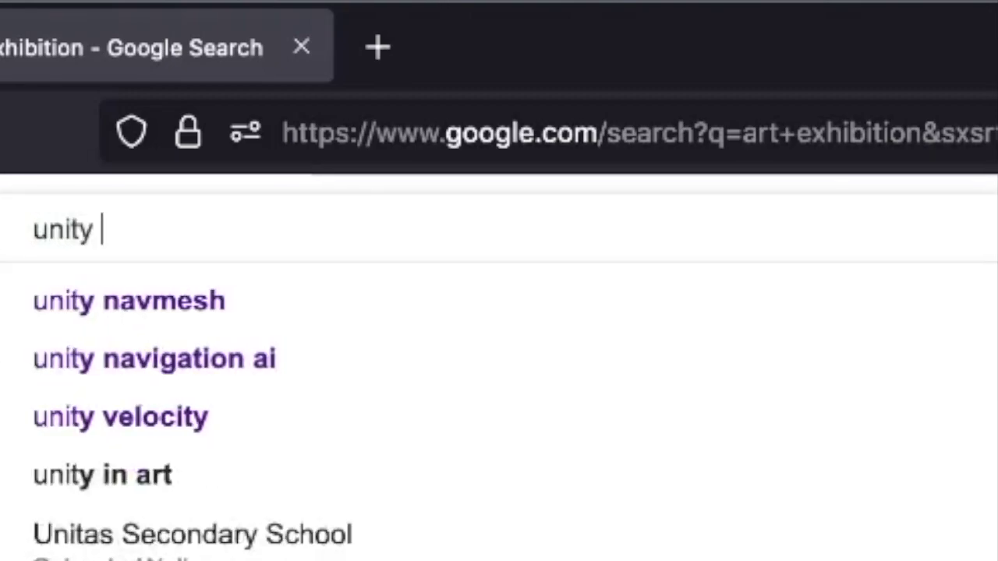
{"action": "key", "text": "Return"}
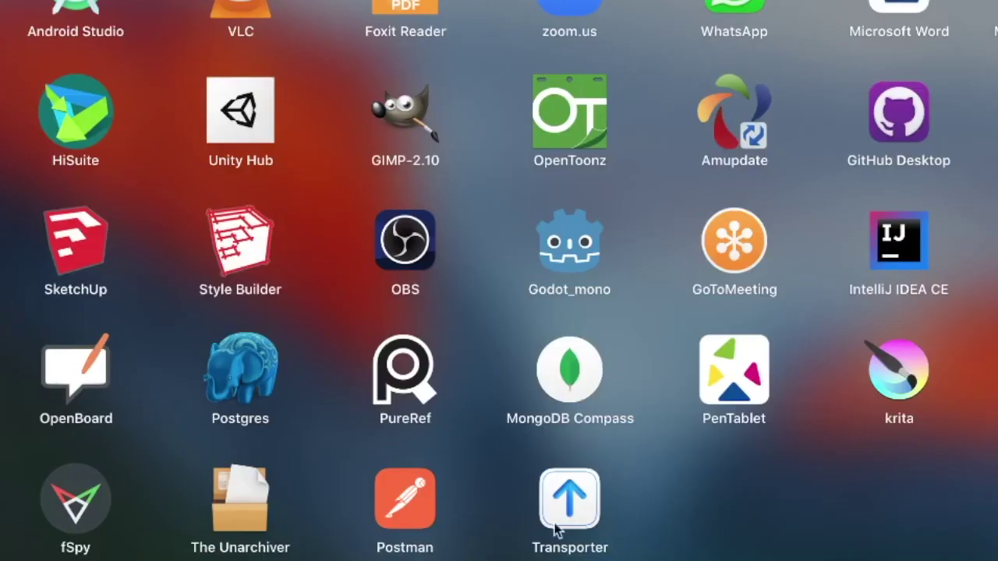
Page through Launchpad to find Unity Hub and launch it
{"action": "scroll", "coordinate": [697, 525], "scroll_direction": "right", "scroll_amount": 10}
{"action": "scroll", "coordinate": [697, 525], "scroll_direction": "left", "scroll_amount": 3}
{"action": "scroll", "coordinate": [697, 526], "scroll_direction": "left", "scroll_amount": 10}
{"action": "scroll", "coordinate": [764, 441], "scroll_direction": "right", "scroll_amount": 10}
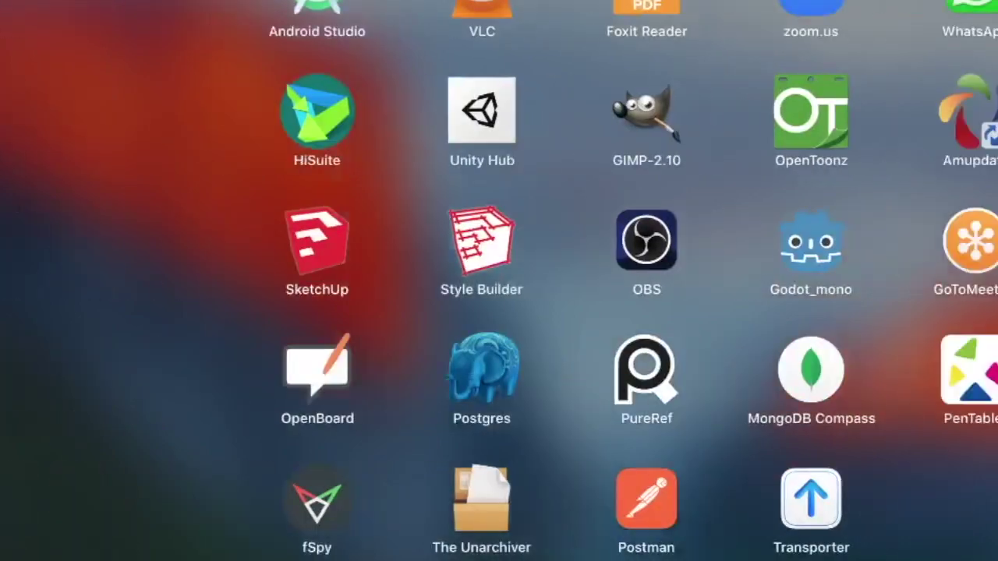
{"action": "scroll", "coordinate": [468, 350], "scroll_direction": "left", "scroll_amount": 10}
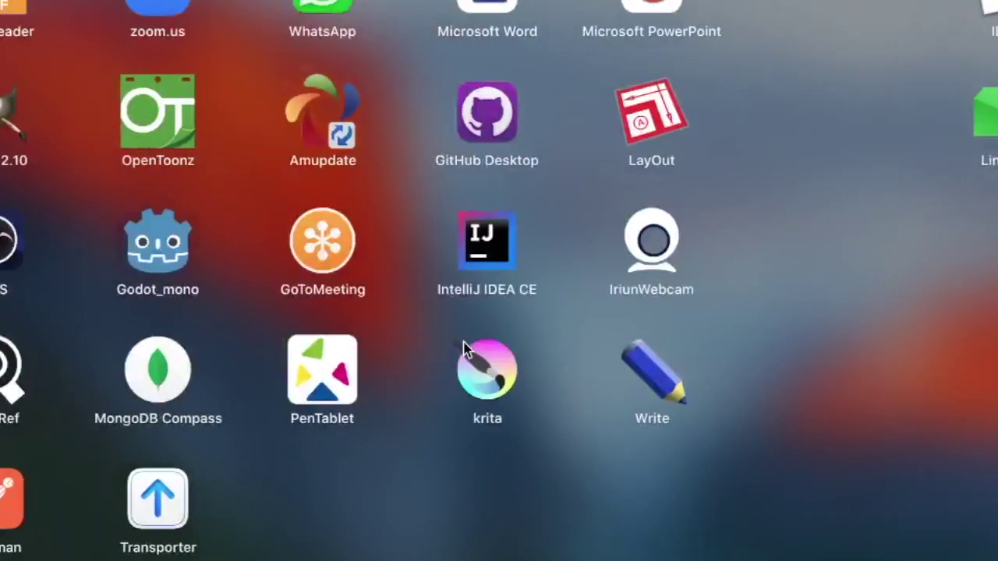
{"action": "scroll", "coordinate": [697, 361], "scroll_direction": "right", "scroll_amount": 5}
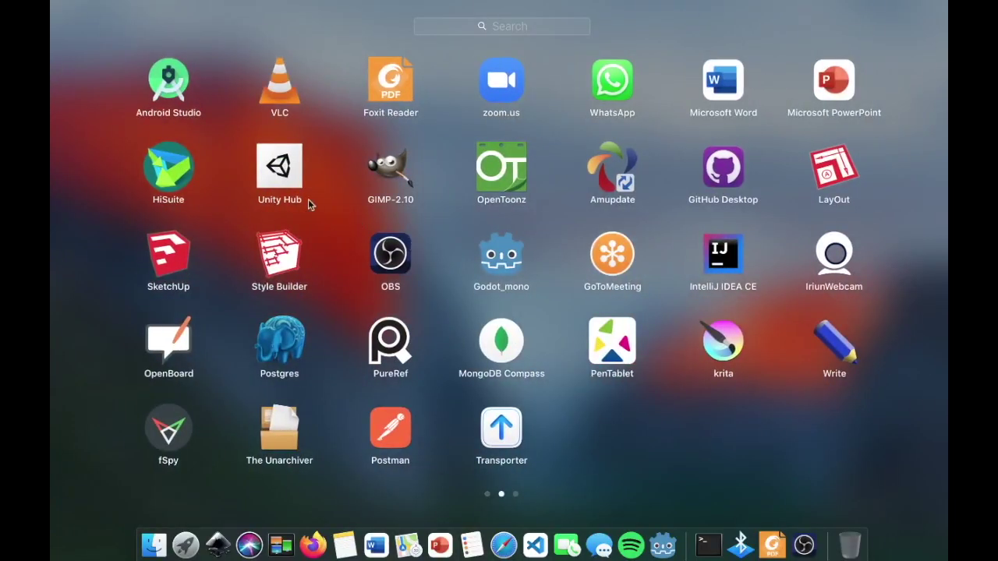
{"action": "left_click", "coordinate": [308, 199]}
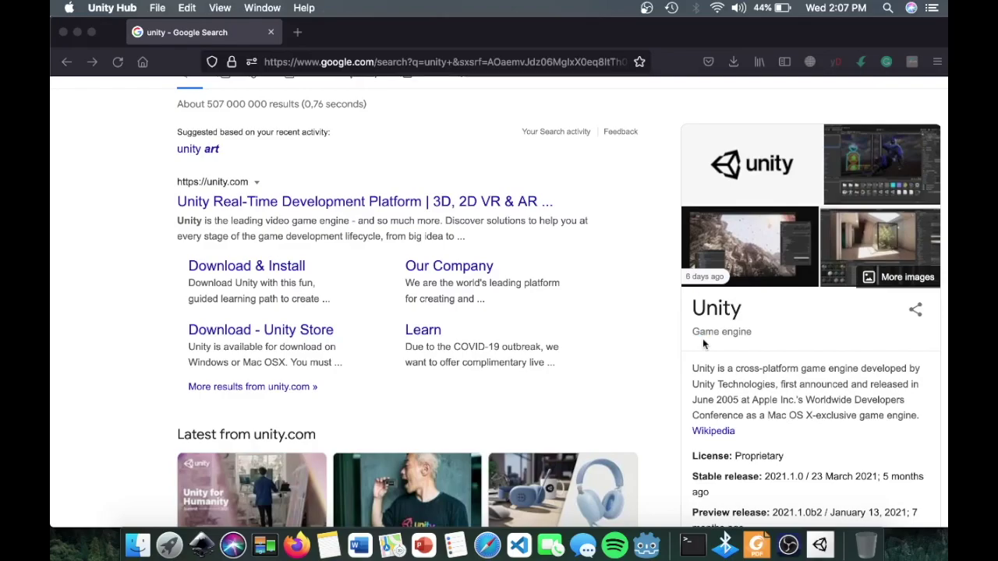
Bring Unity Hub forward, then preview a Unity editor screenshot in the 'unity' image results
{"action": "left_click", "coordinate": [820, 545]}
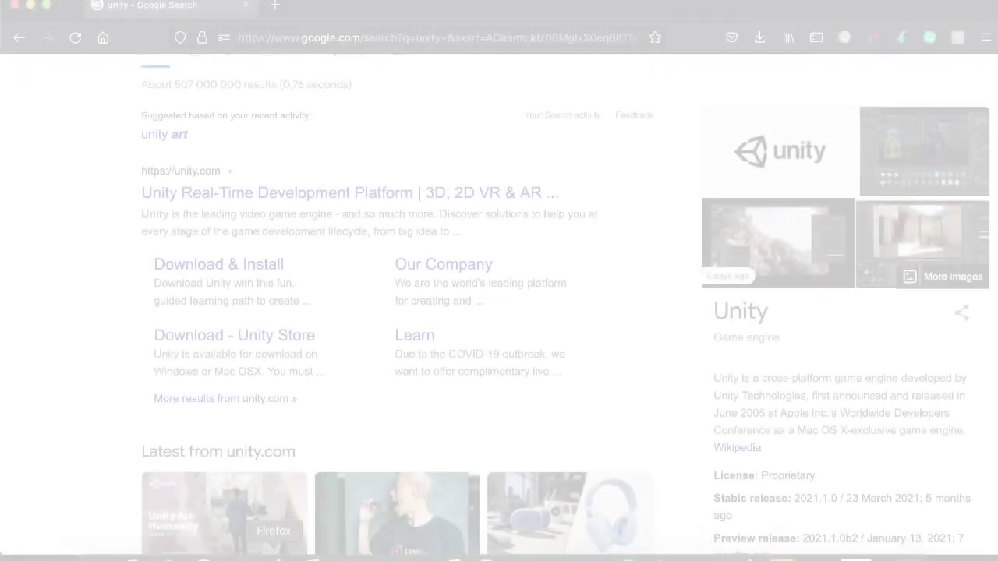
{"action": "scroll", "coordinate": [805, 232], "scroll_direction": "down", "scroll_amount": 3}
{"action": "scroll", "coordinate": [803, 225], "scroll_direction": "up", "scroll_amount": 3}
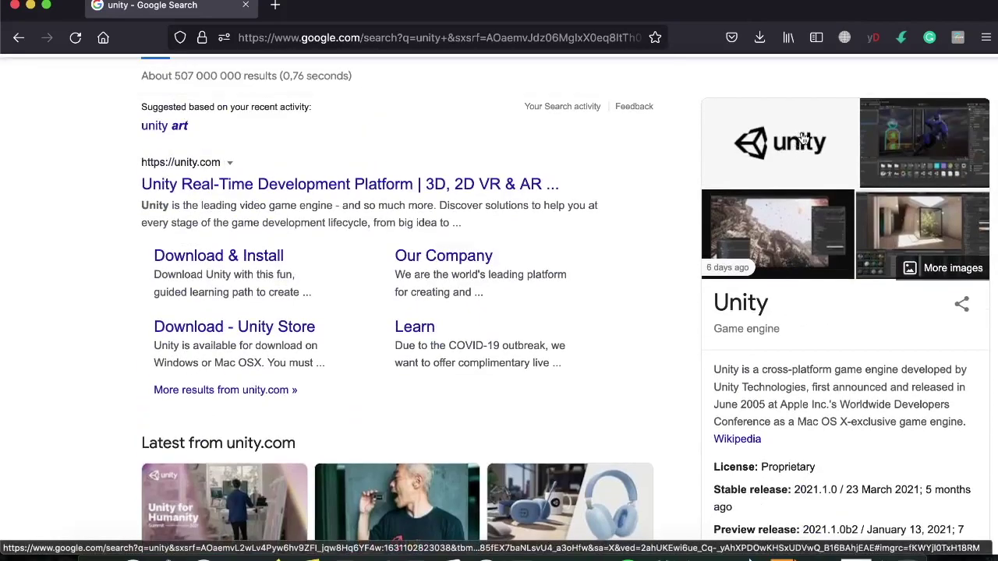
{"action": "left_click", "coordinate": [908, 150]}
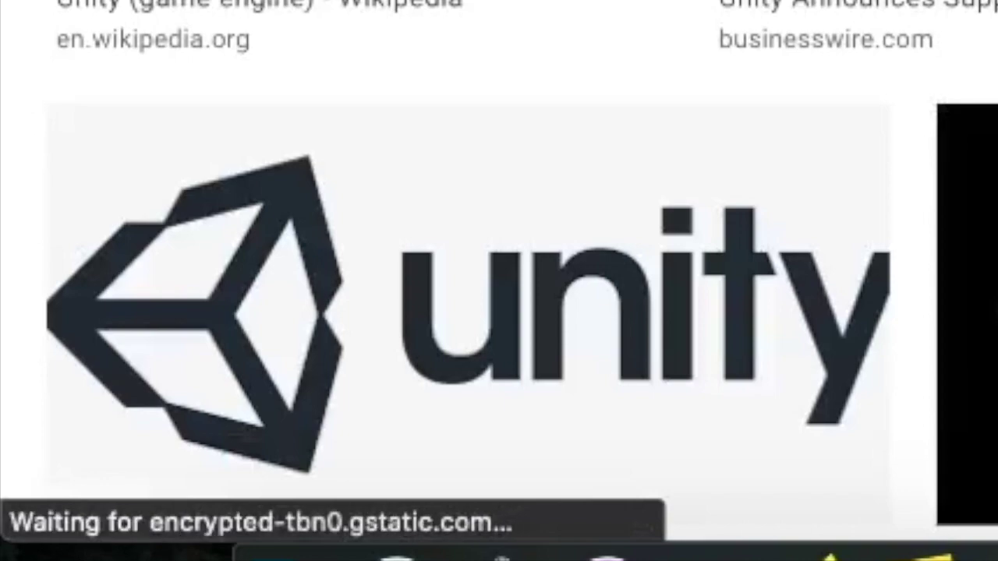
{"action": "scroll", "coordinate": [768, 207], "scroll_direction": "down", "scroll_amount": 5}
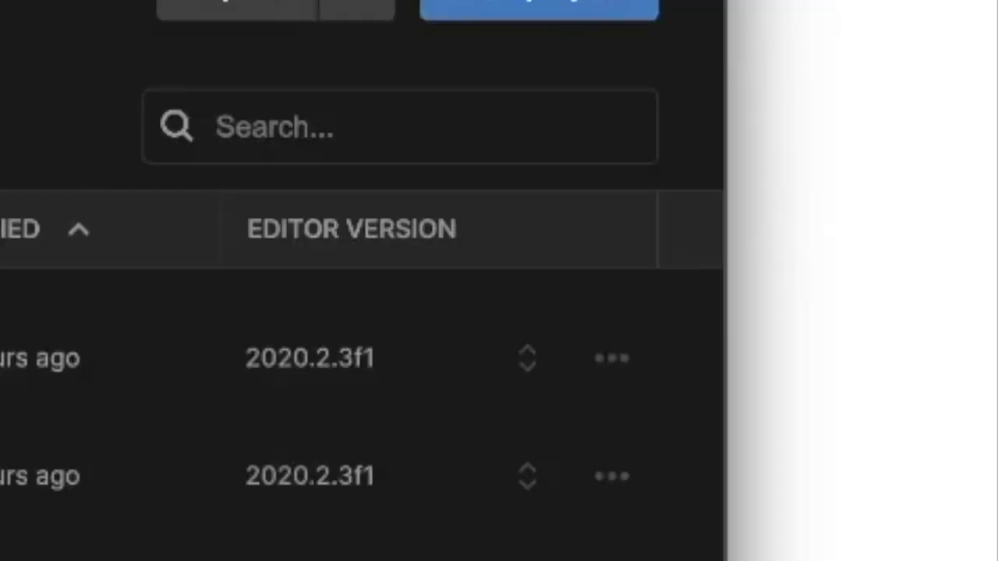
{"action": "left_click", "coordinate": [117, 358]}
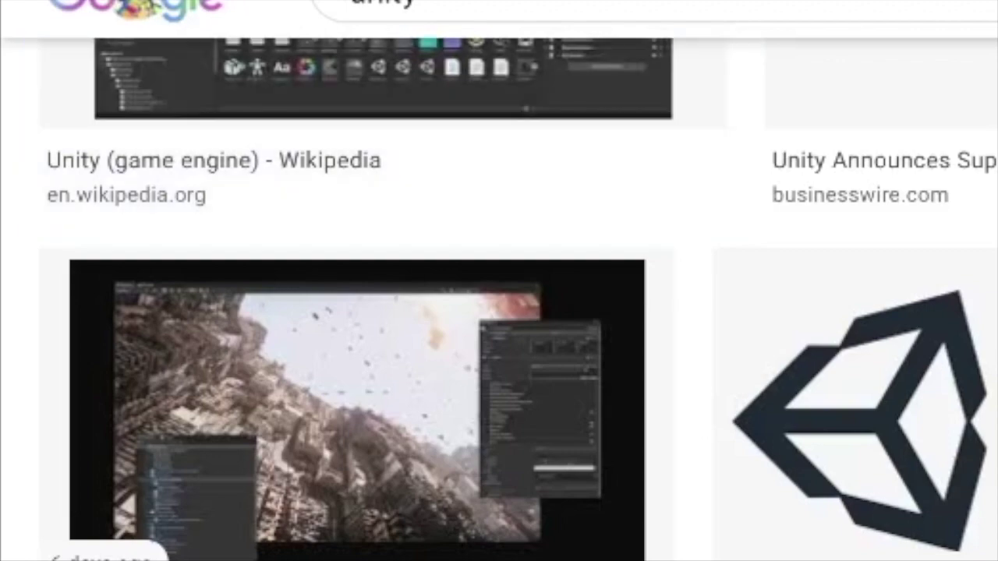
{"action": "scroll", "coordinate": [518, 312], "scroll_direction": "down", "scroll_amount": 2}
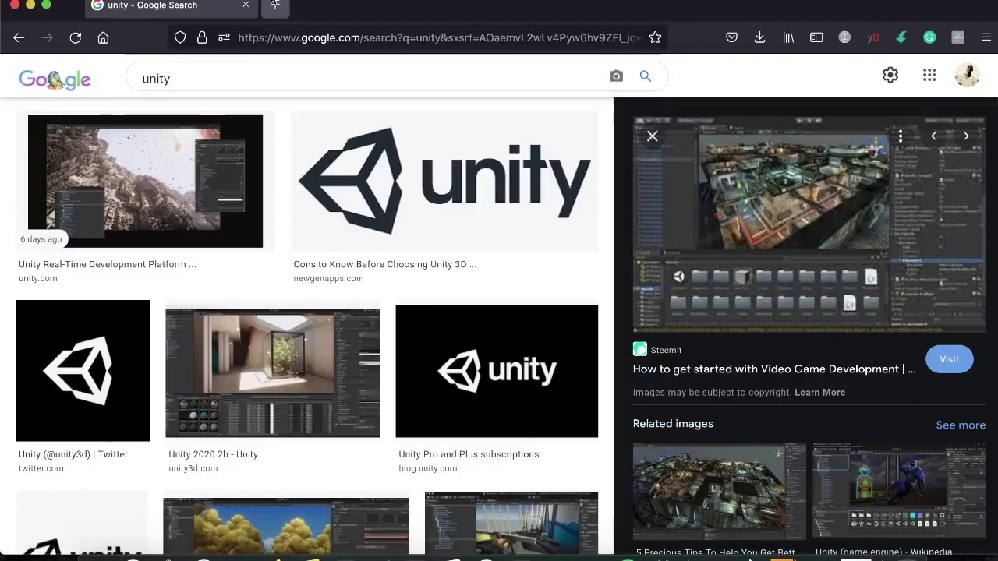
Open a new Firefox tab
{"action": "left_click", "coordinate": [272, 4]}
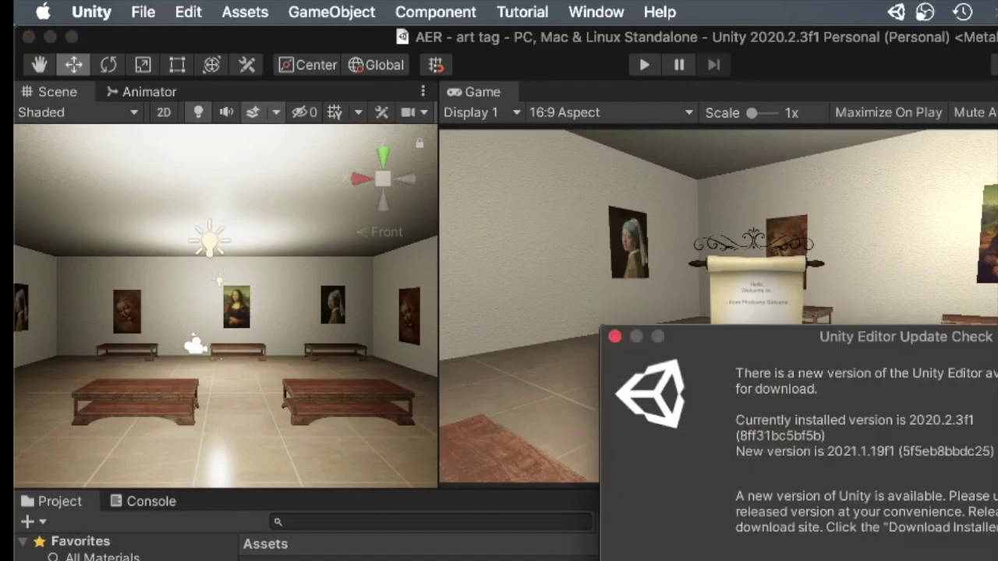
Dismiss the Update Check notice and drag the divider to widen the Game view
{"action": "left_click", "coordinate": [615, 336]}
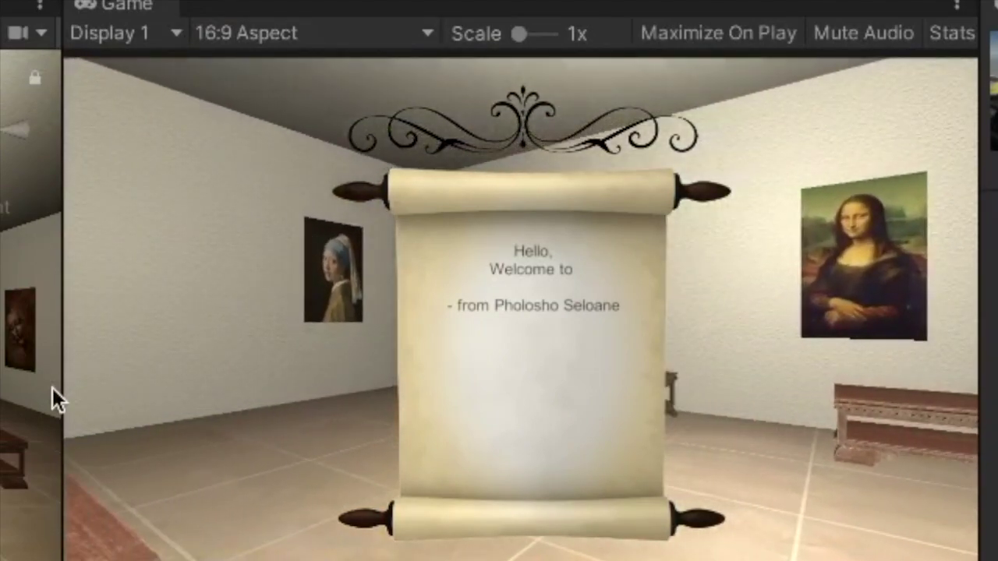
{"action": "left_click_drag", "start_coordinate": [60, 389], "coordinate": [0, 390]}
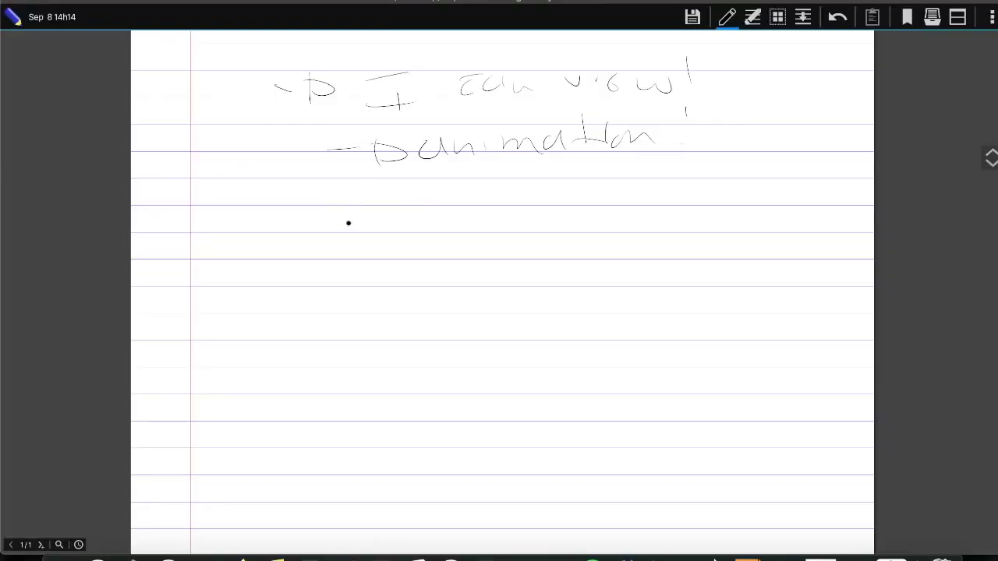
Handwrite '- Sum few points' and '- in Future' on the next lines of the notes
{"action": "left_click_drag", "start_coordinate": [348, 210], "coordinate": [350, 243]}
{"action": "left_click_drag", "start_coordinate": [349, 217], "coordinate": [351, 241]}
{"action": "left_click_drag", "start_coordinate": [431, 218], "coordinate": [414, 240]}
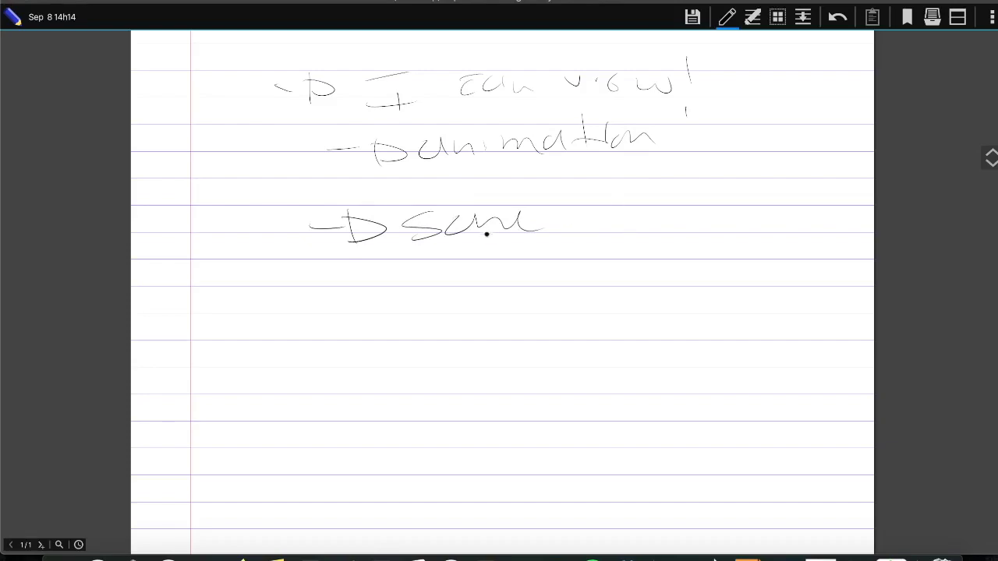
{"action": "left_click_drag", "start_coordinate": [591, 208], "coordinate": [639, 199]}
{"action": "left_click_drag", "start_coordinate": [607, 207], "coordinate": [605, 223]}
{"action": "left_click_drag", "start_coordinate": [580, 224], "coordinate": [615, 222]}
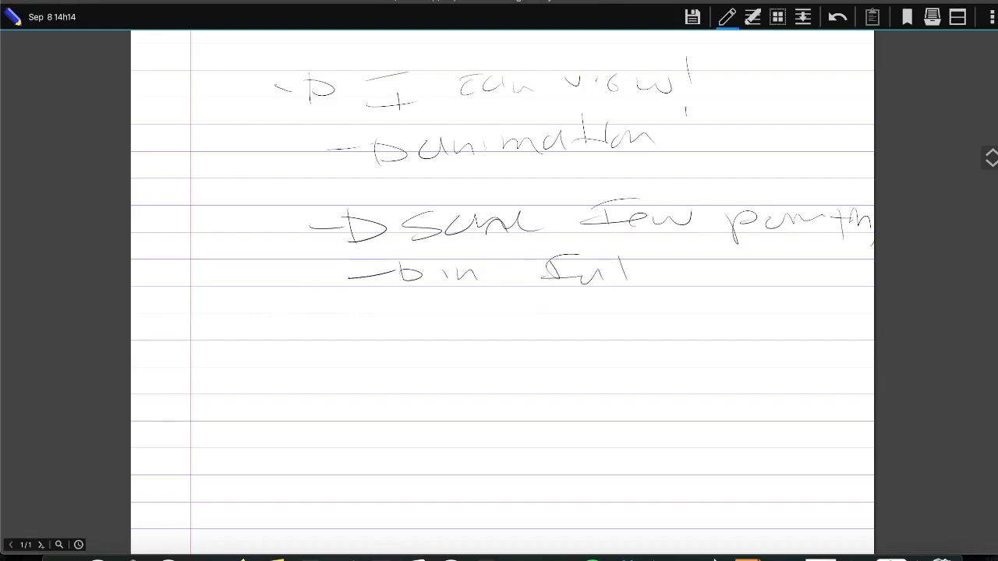
{"action": "left_click_drag", "start_coordinate": [693, 267], "coordinate": [703, 269]}
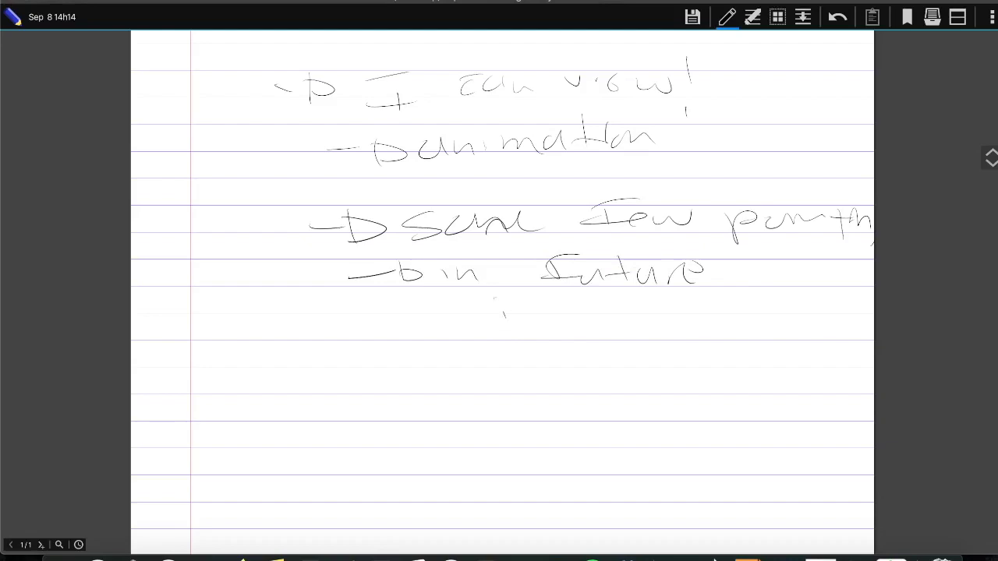